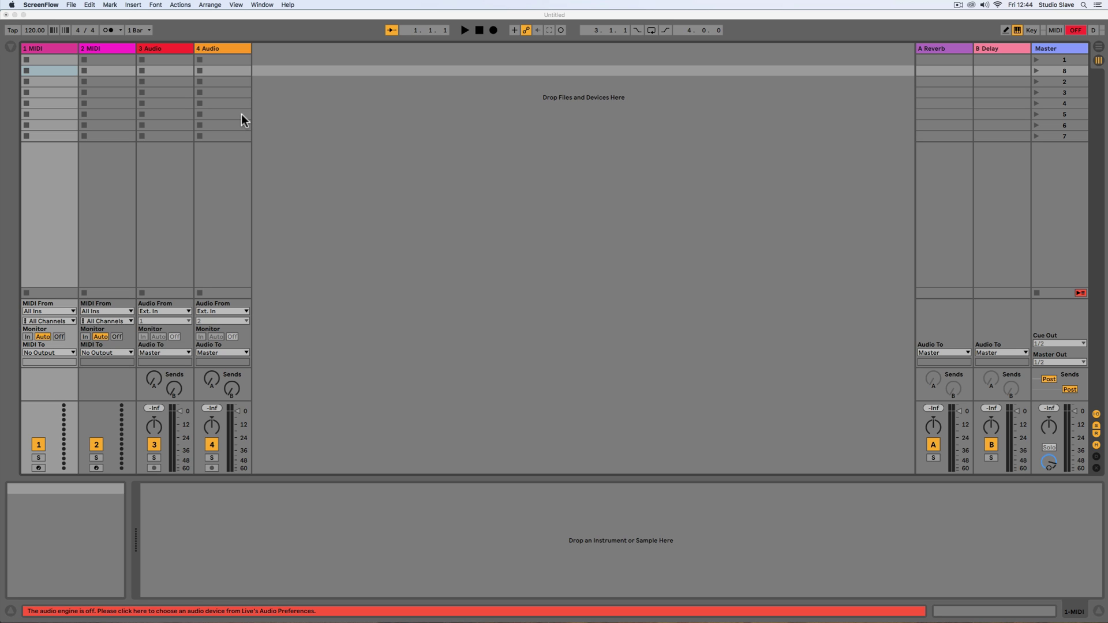
Bring Live to the front and create two MIDI clips on track 2
click(72, 6)
click(66, 37)
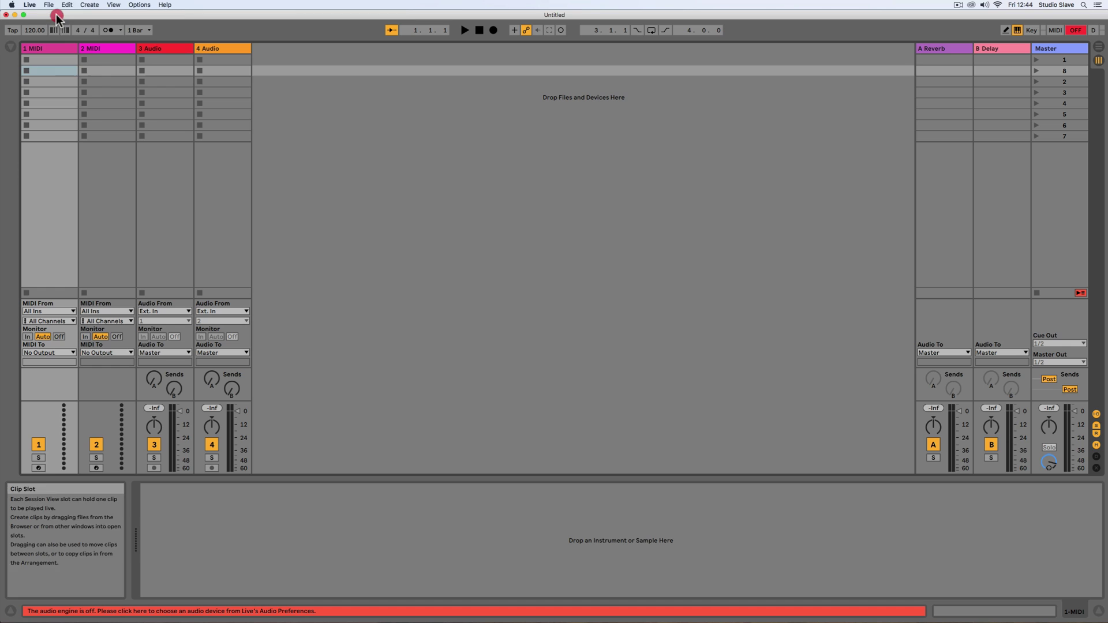
double_click(107, 81)
double_click(107, 114)
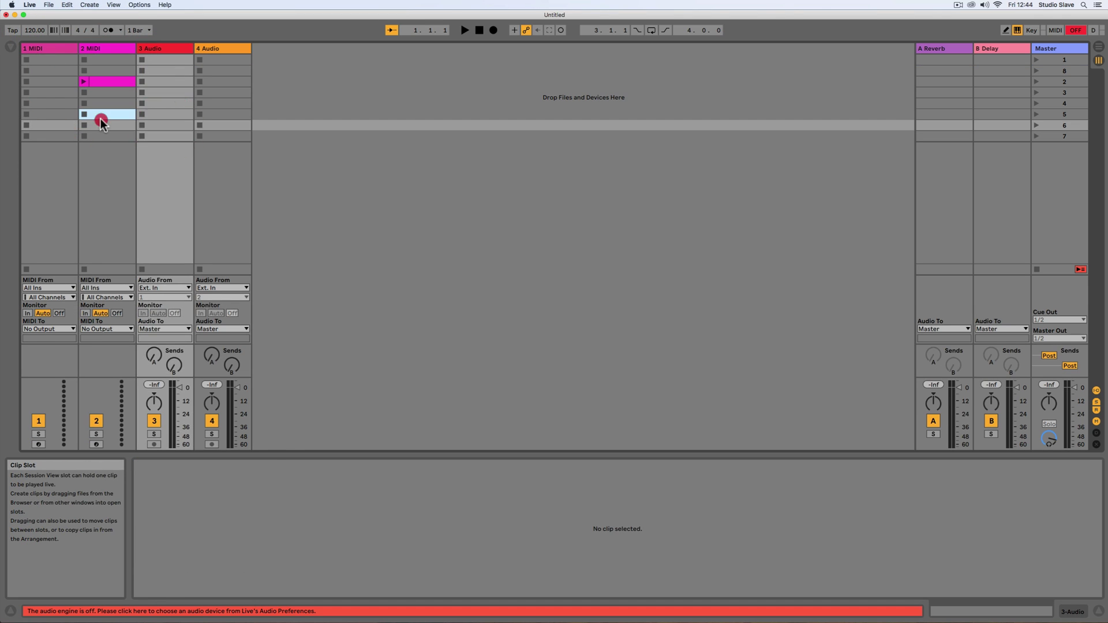
Start a new Live Set with File > New Live Set, choosing Don't Save for the old set
click(49, 5)
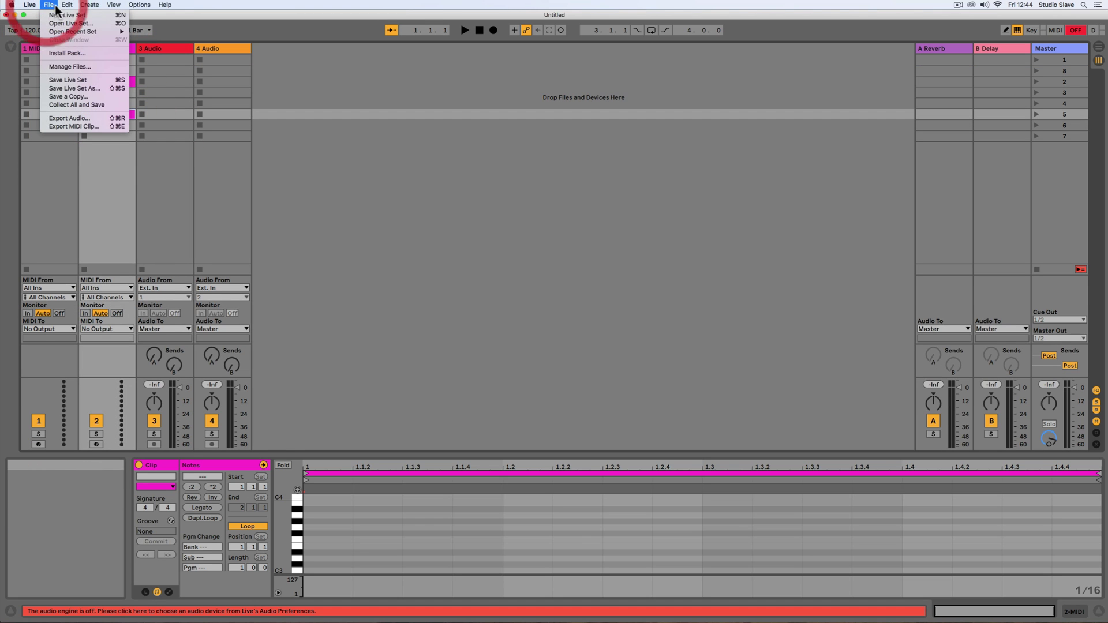
click(60, 14)
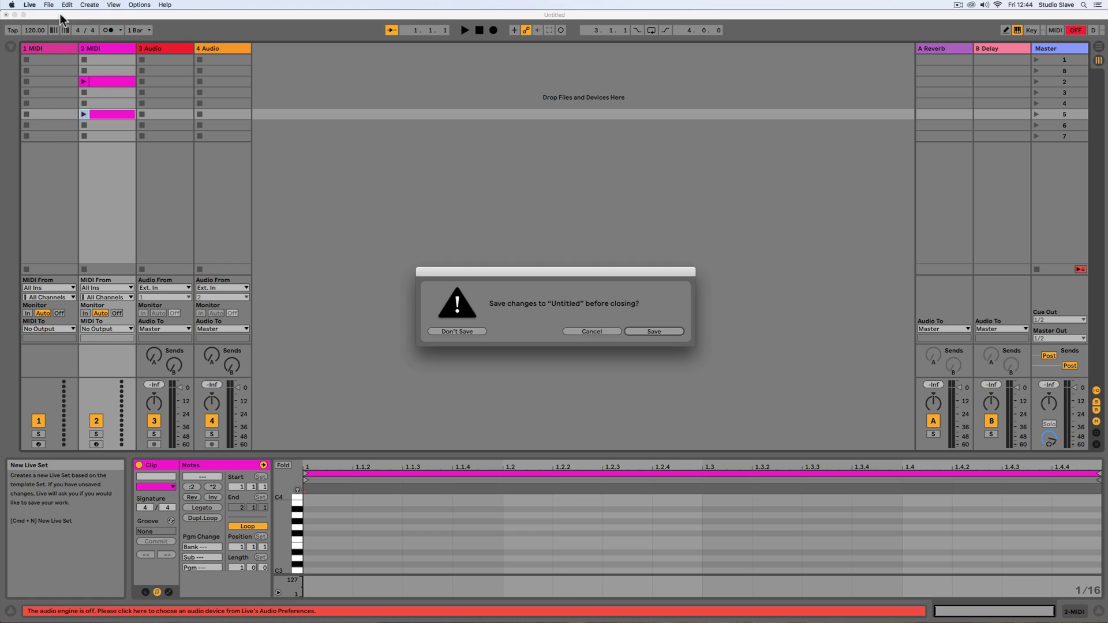
click(457, 332)
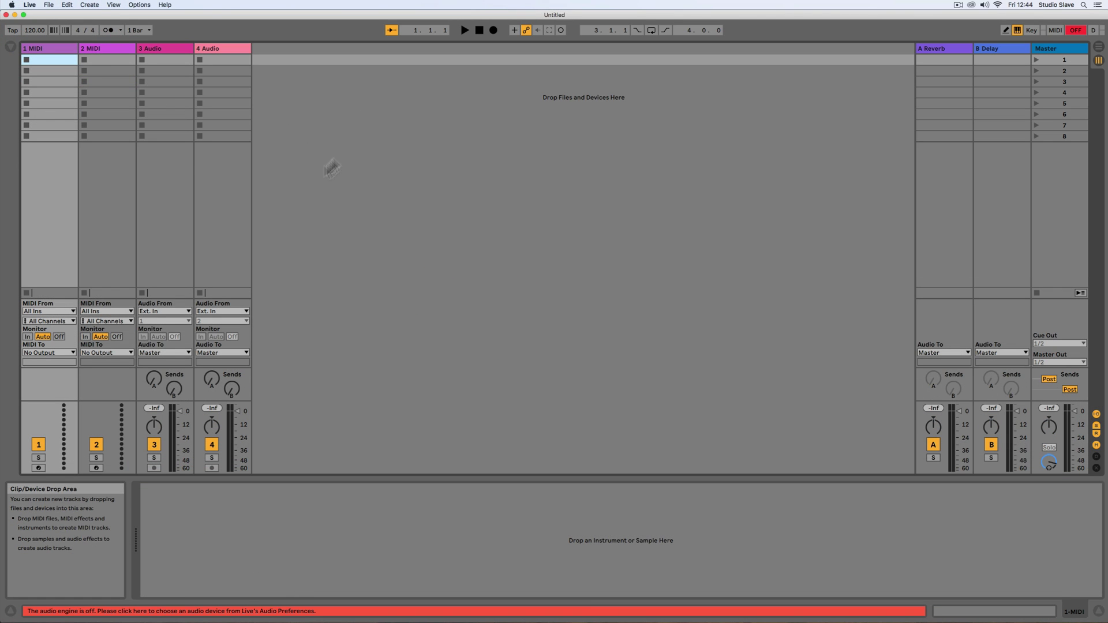
click(48, 5)
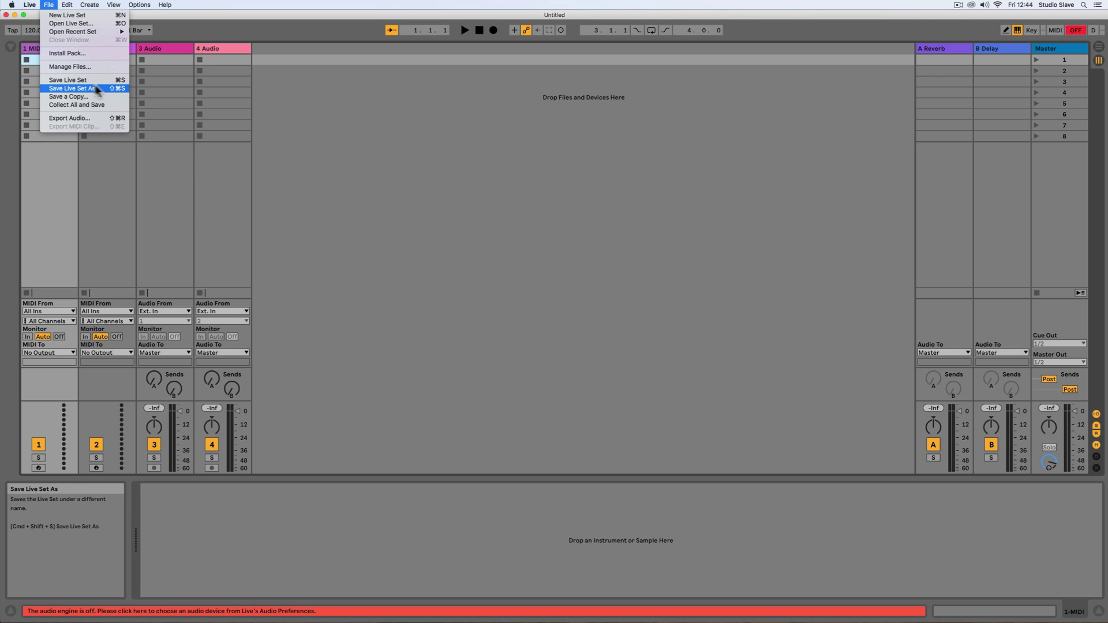
click(276, 31)
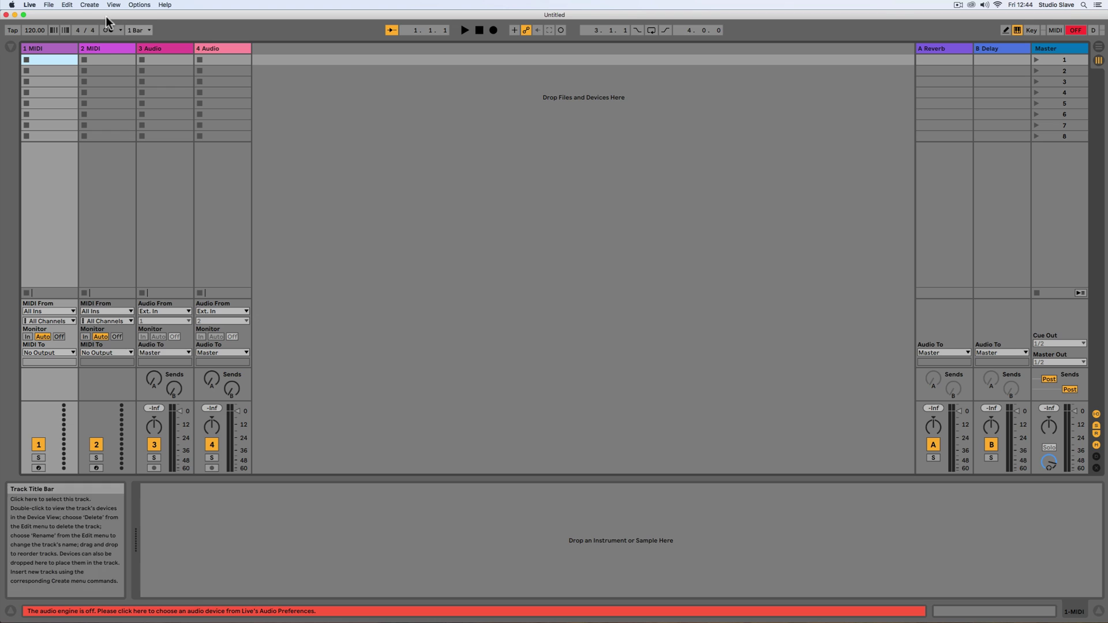
click(30, 6)
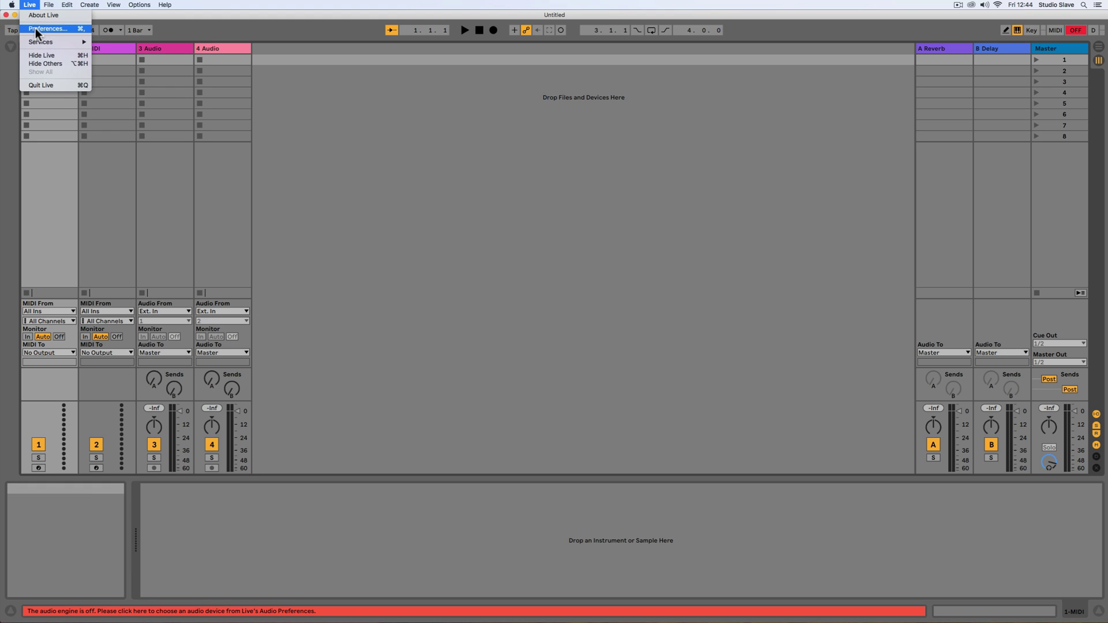
Open Live > Preferences to the Audio page, showing CoreAudio with no devices
click(36, 28)
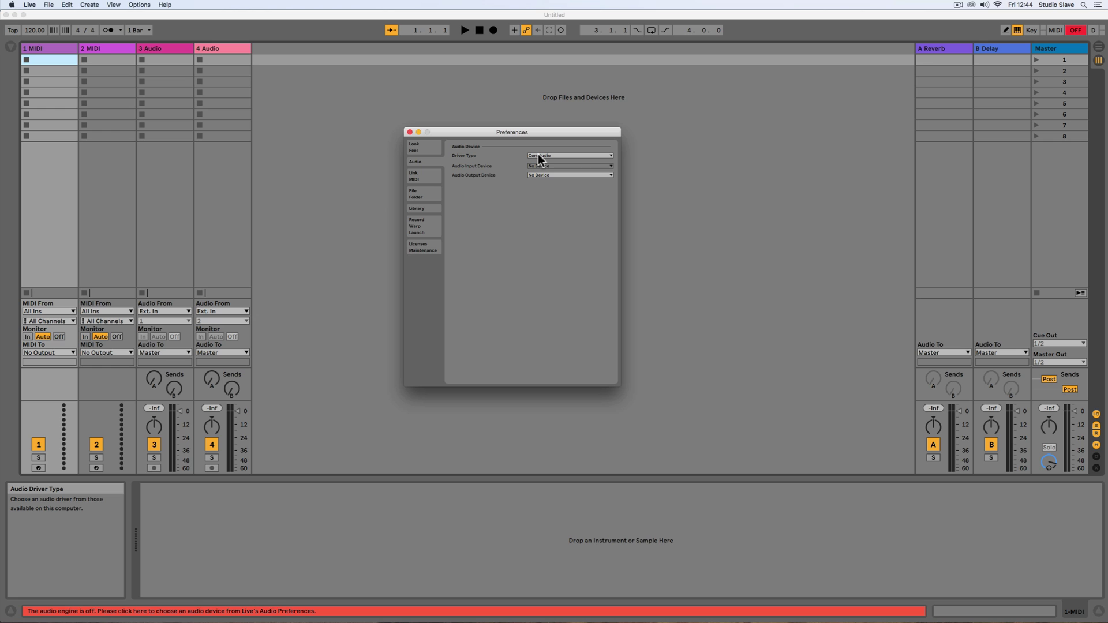
On the Look/Feel page, raise Zoom Display from 140% to 170%
click(428, 163)
click(422, 149)
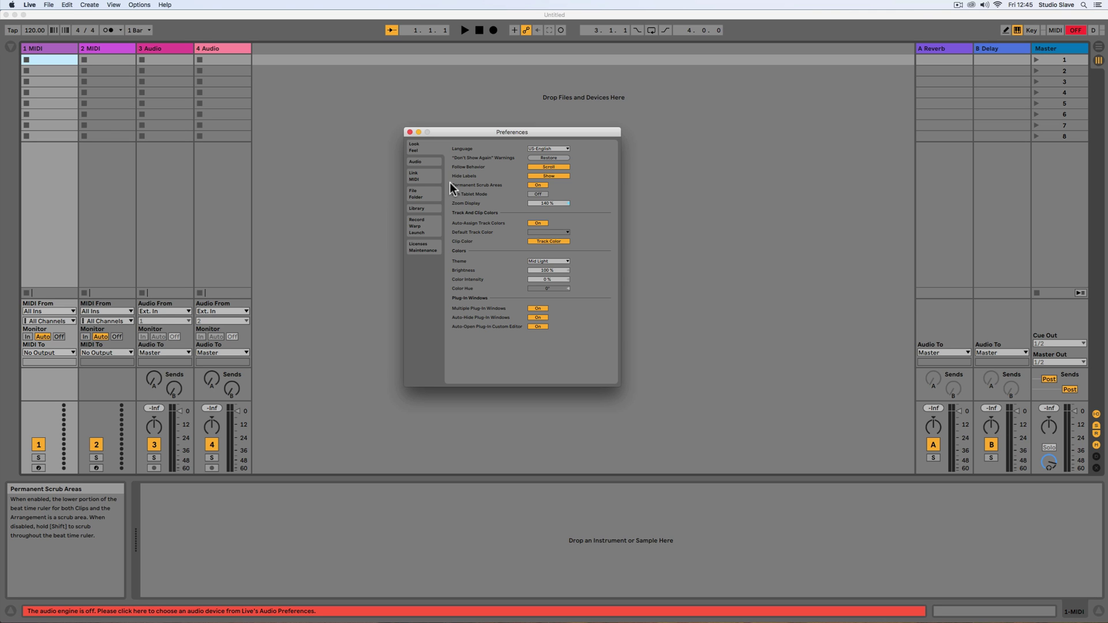
drag(551, 204, 551, 119)
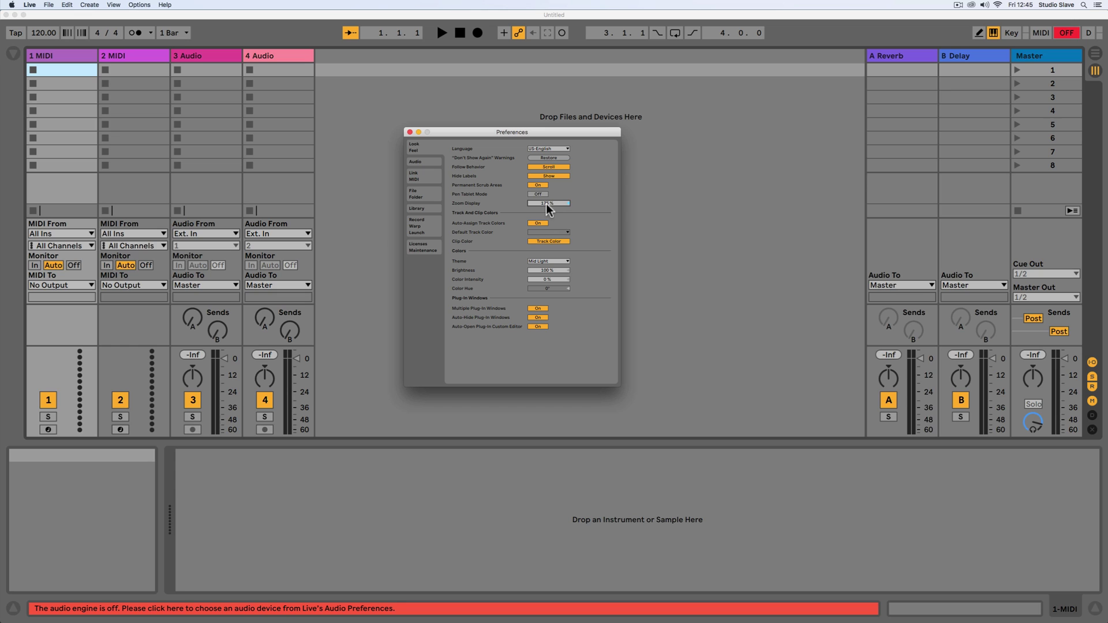
scroll(548, 209, down, 1)
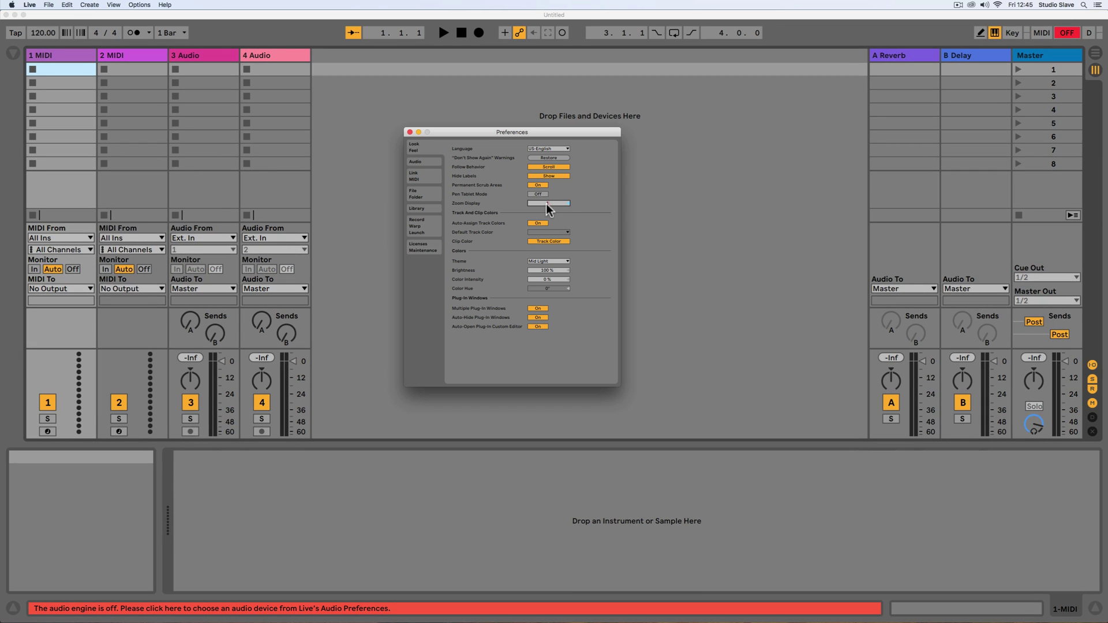
scroll(547, 209, down, 1)
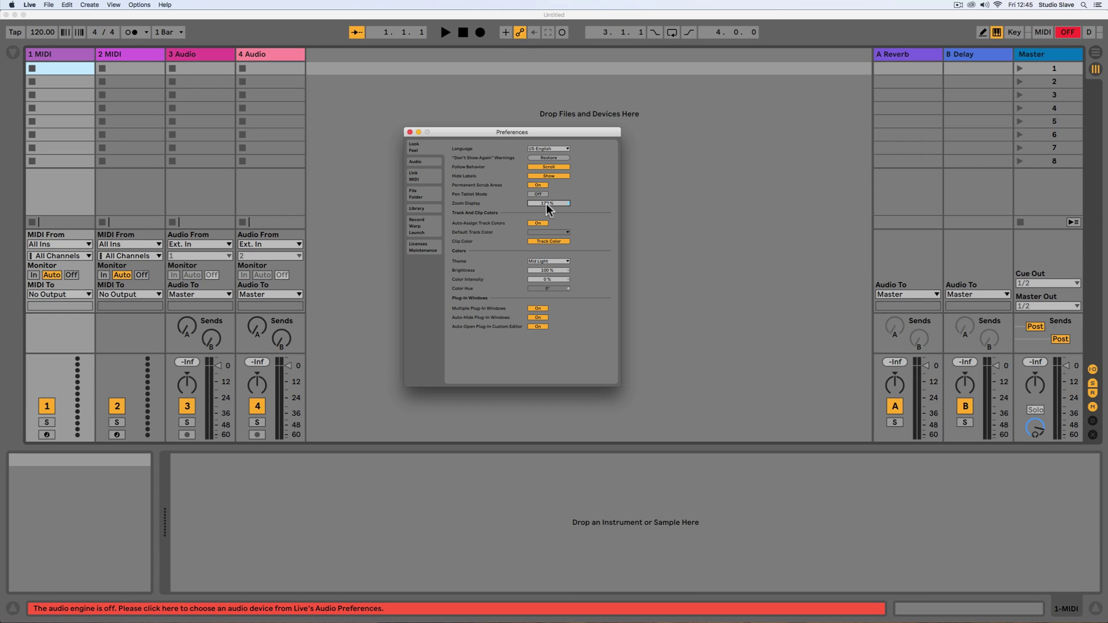
click(545, 266)
click(535, 268)
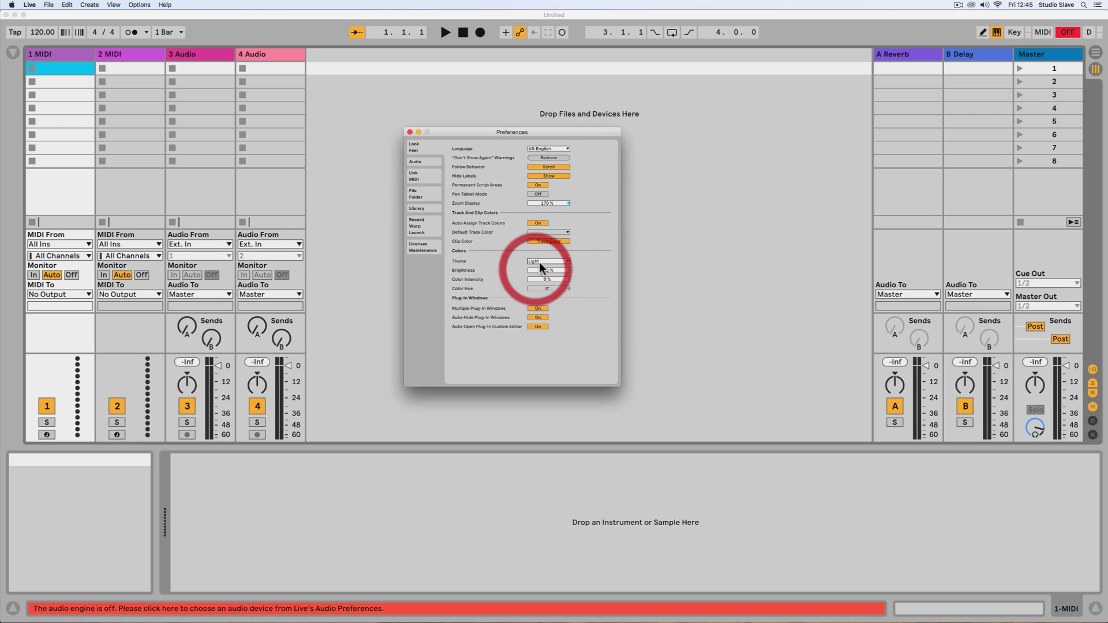
click(543, 262)
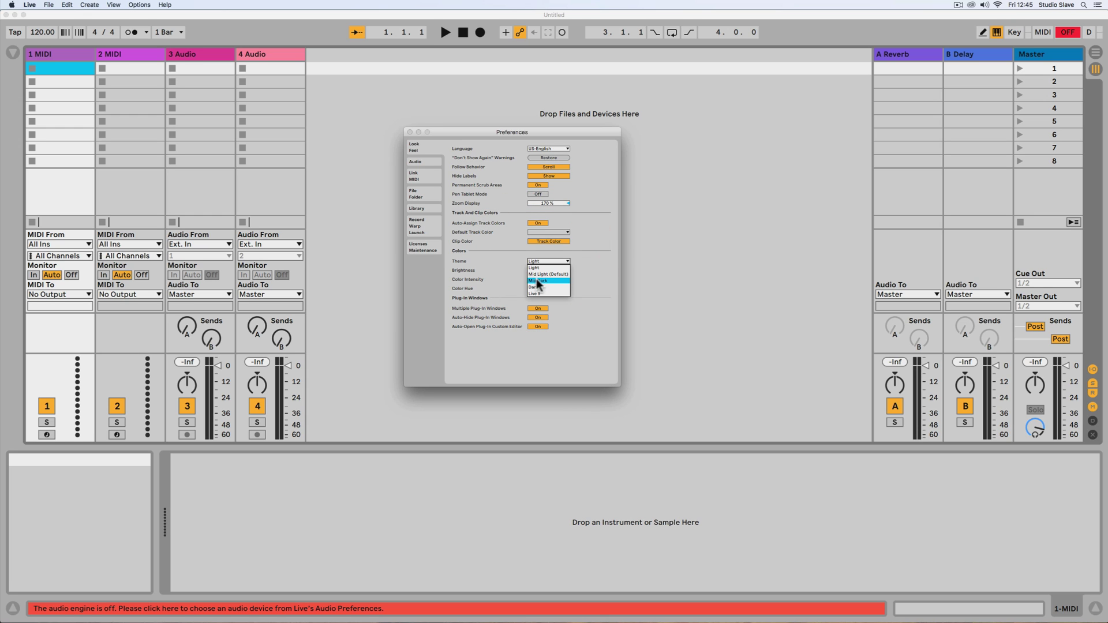
click(541, 282)
click(543, 262)
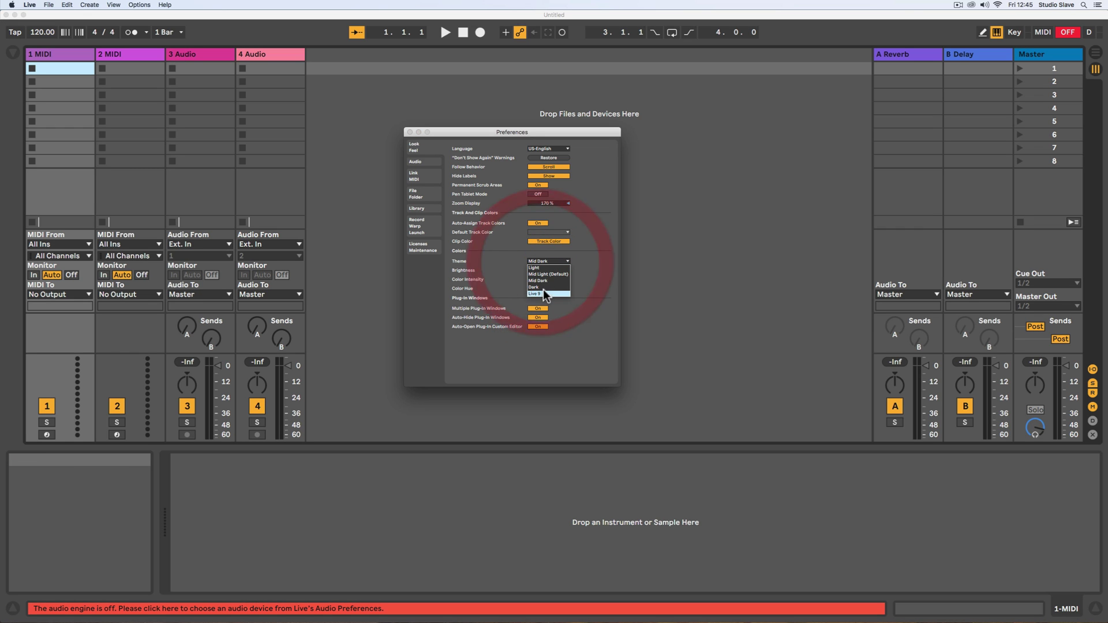
click(541, 288)
click(542, 262)
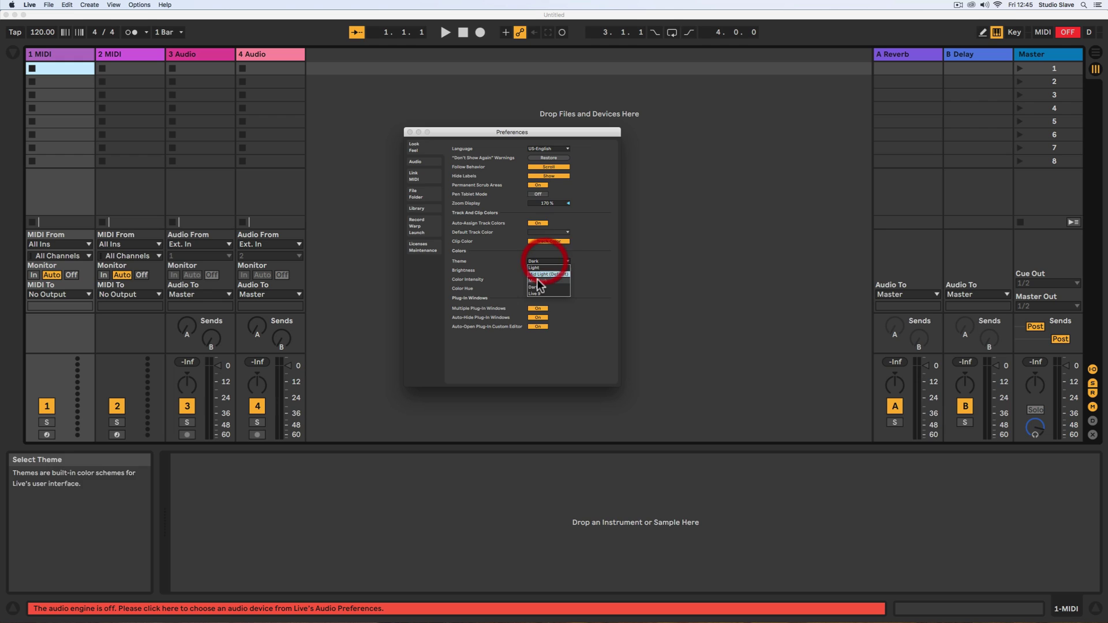
click(534, 294)
click(543, 262)
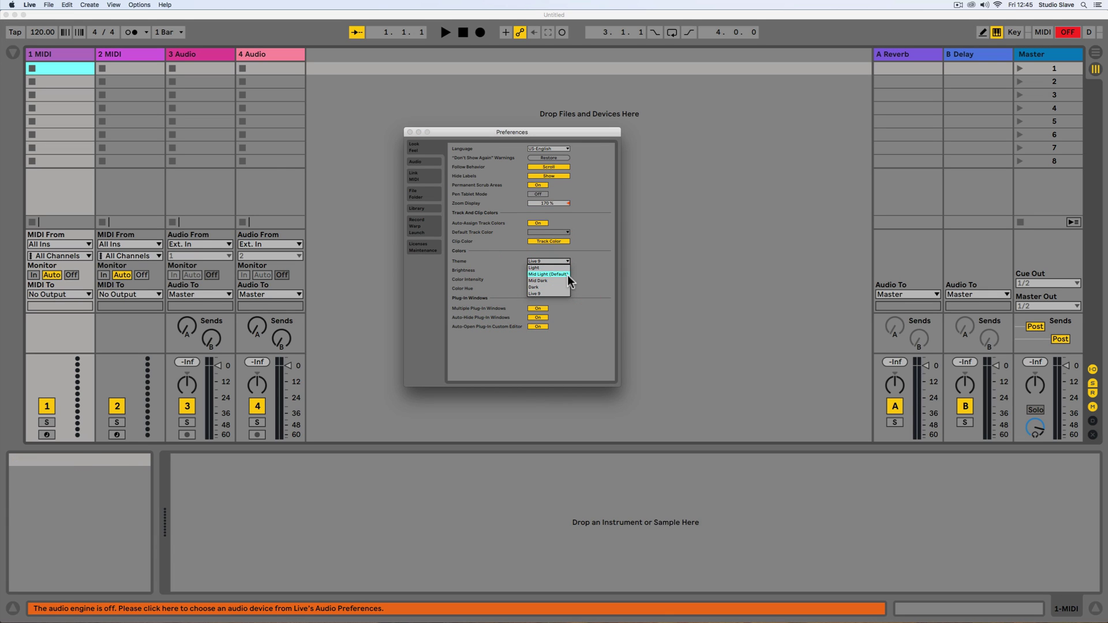
click(563, 275)
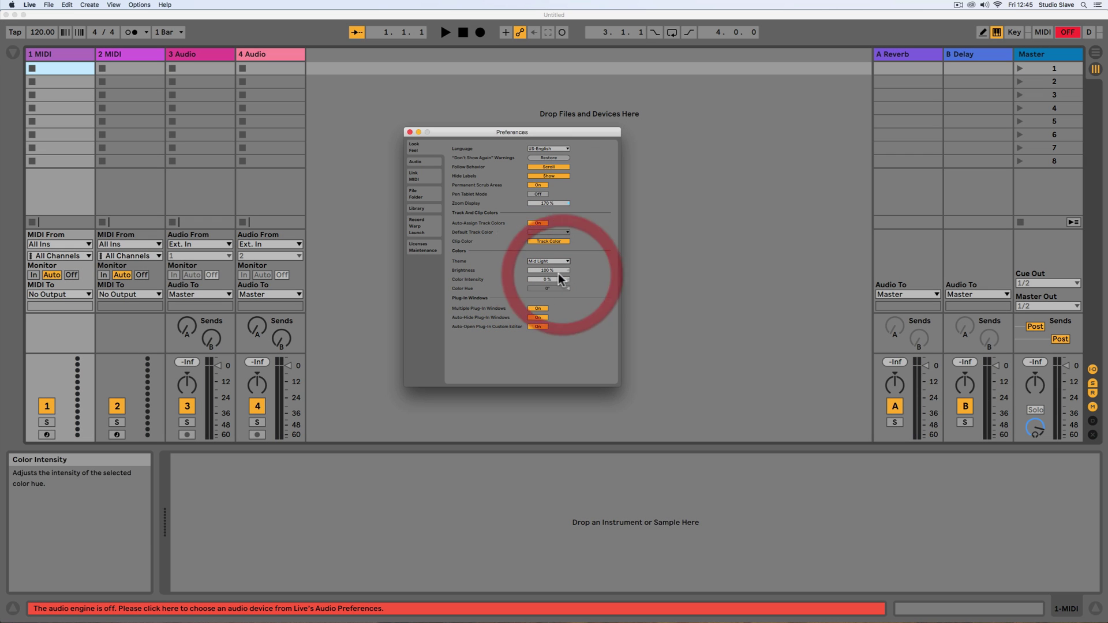
click(418, 151)
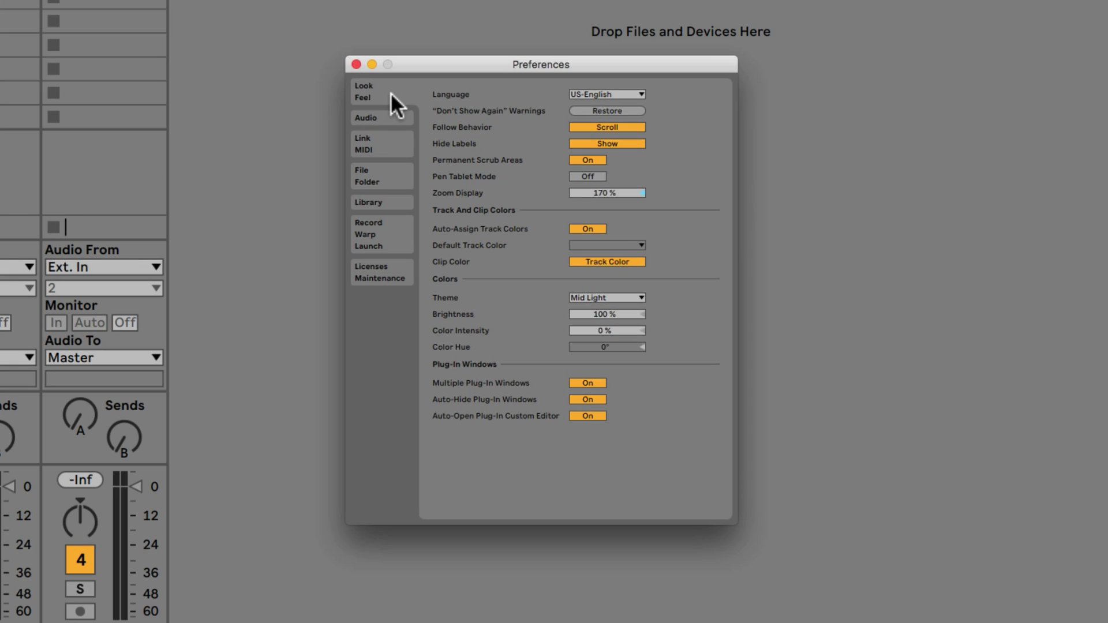
On the Audio page, set the Driver Type to CoreAudio
click(425, 160)
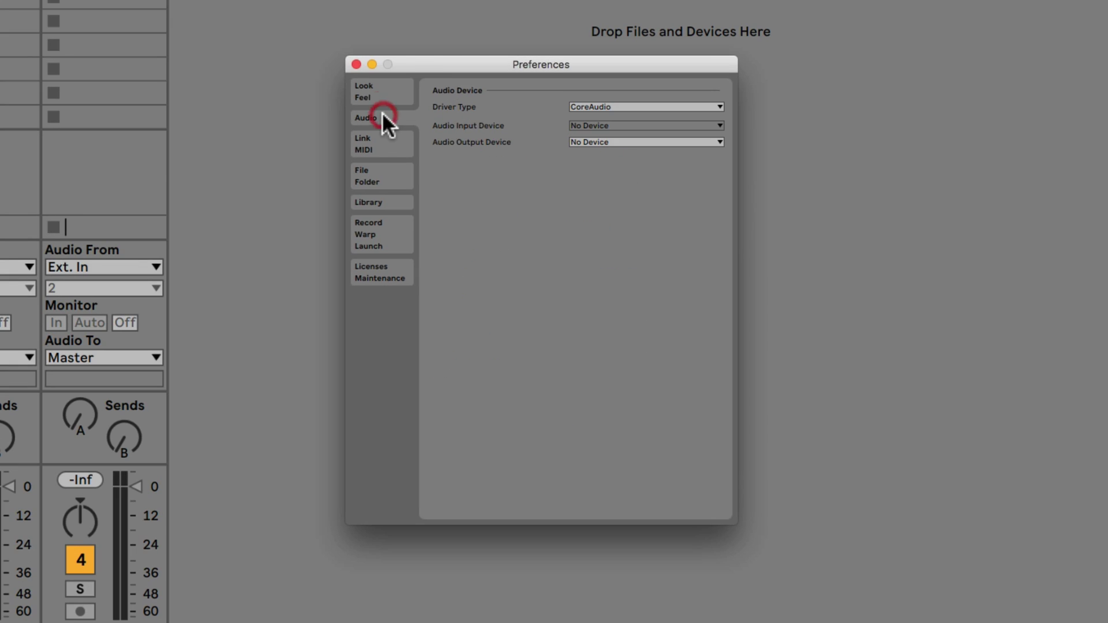
click(618, 108)
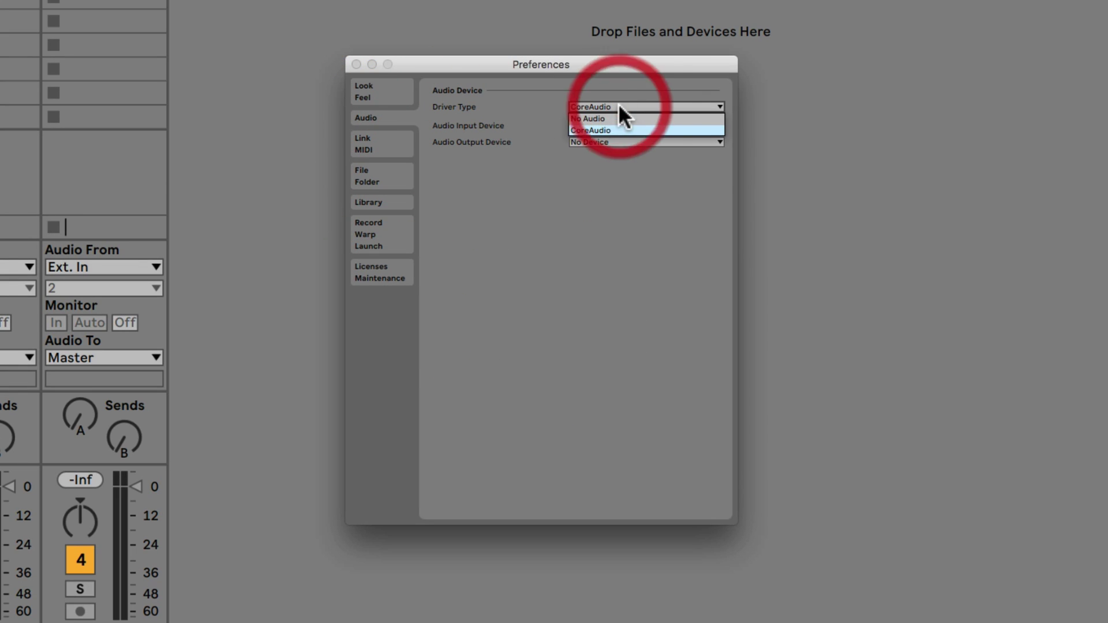
click(595, 130)
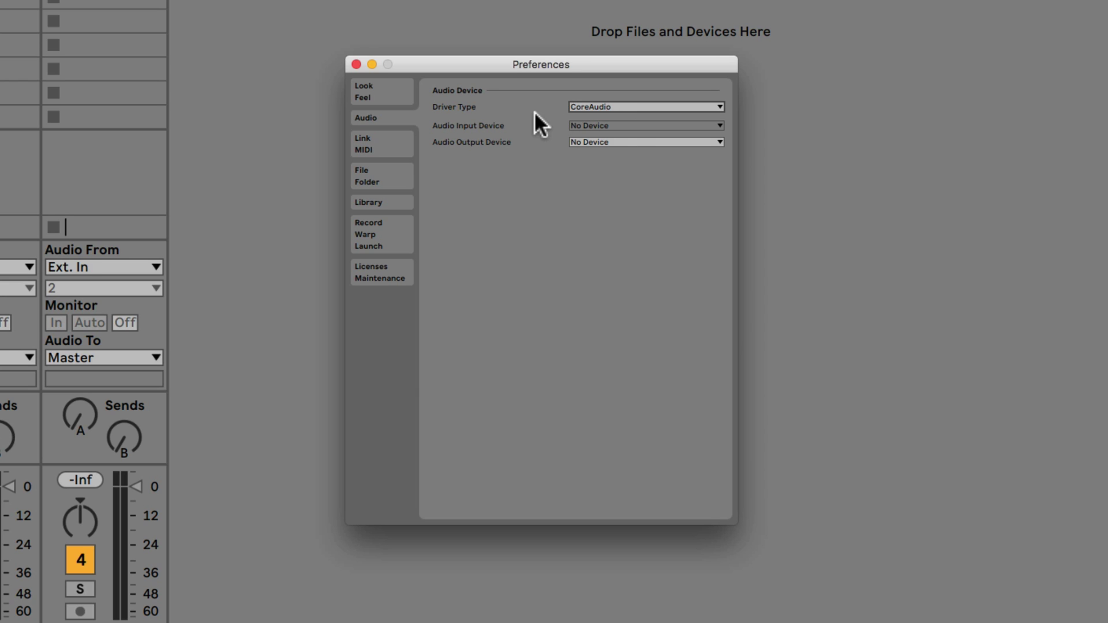
Keep Audio Input Device at No Device and set Audio Output Device to Built-in Output
click(627, 125)
click(534, 122)
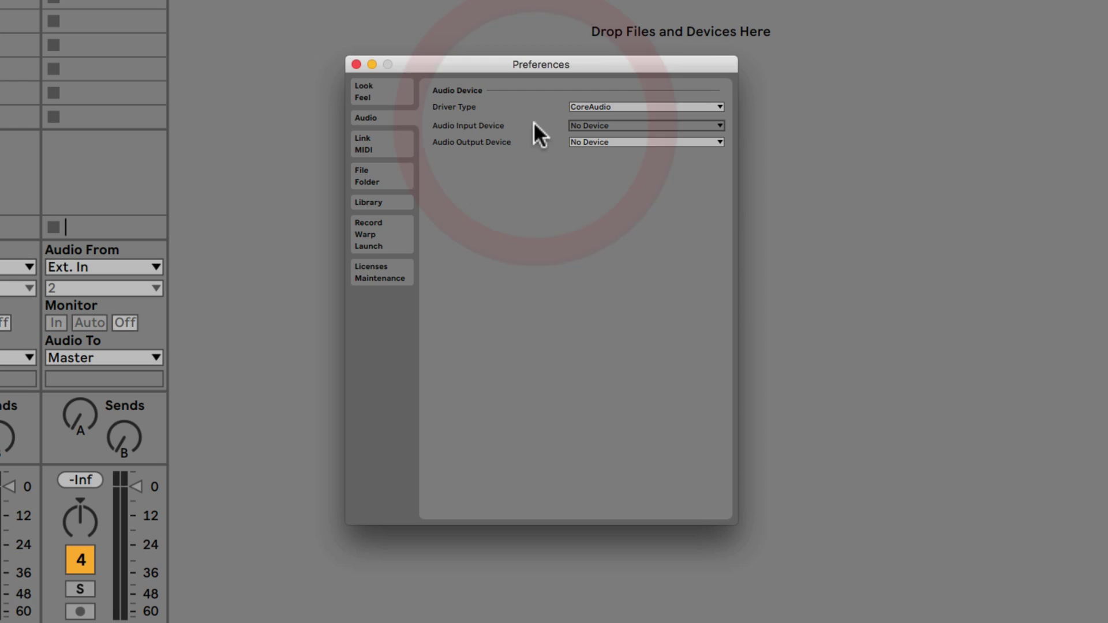
click(624, 144)
click(554, 141)
click(585, 126)
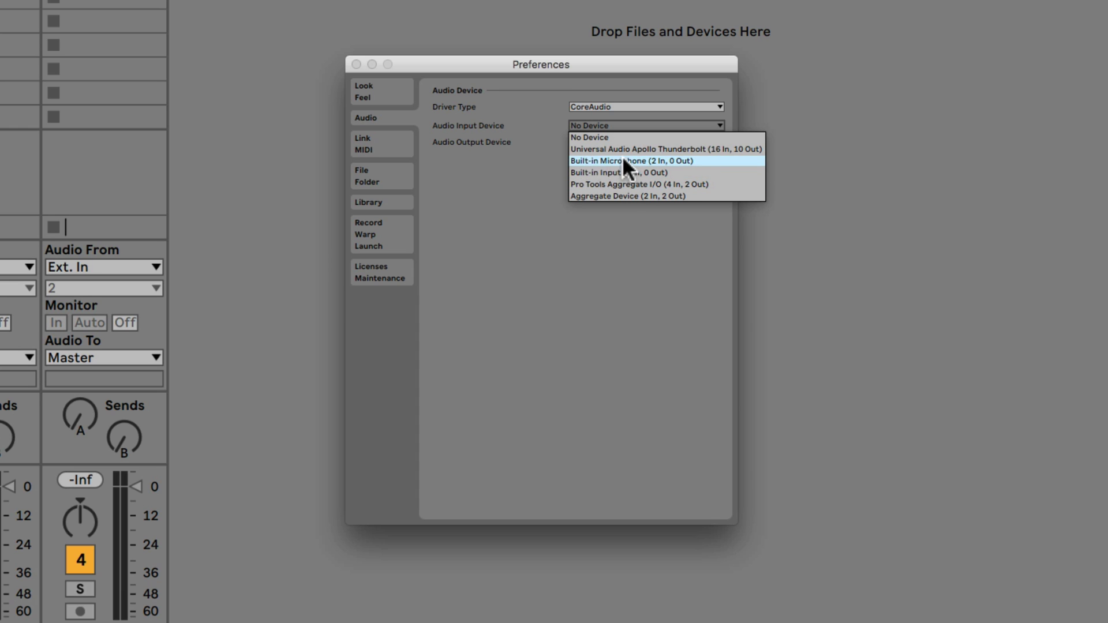
click(528, 179)
click(579, 141)
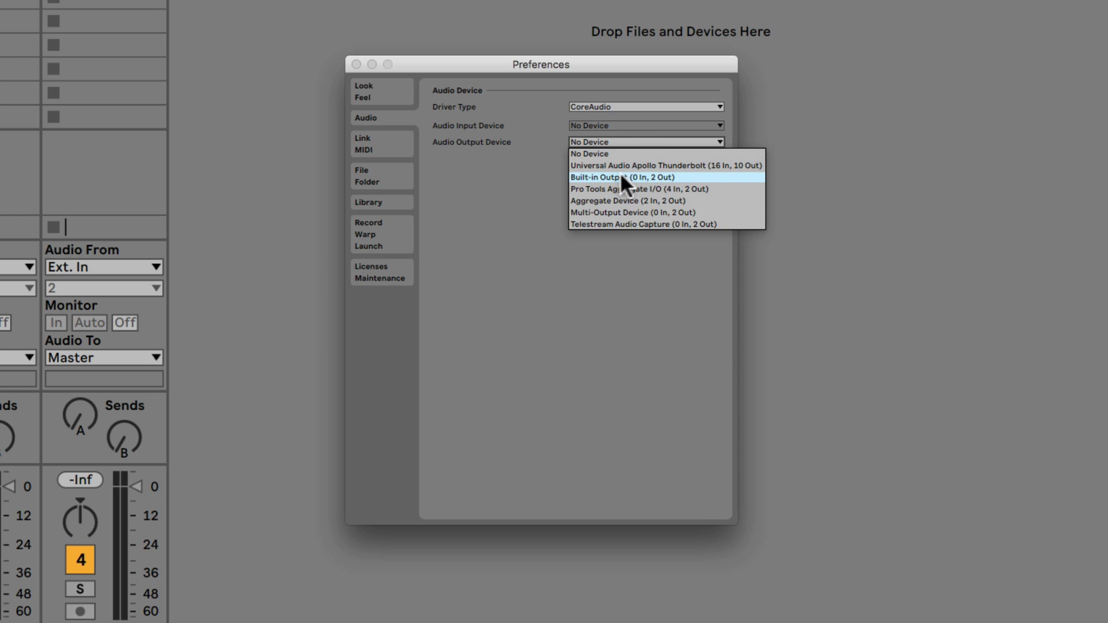
click(601, 175)
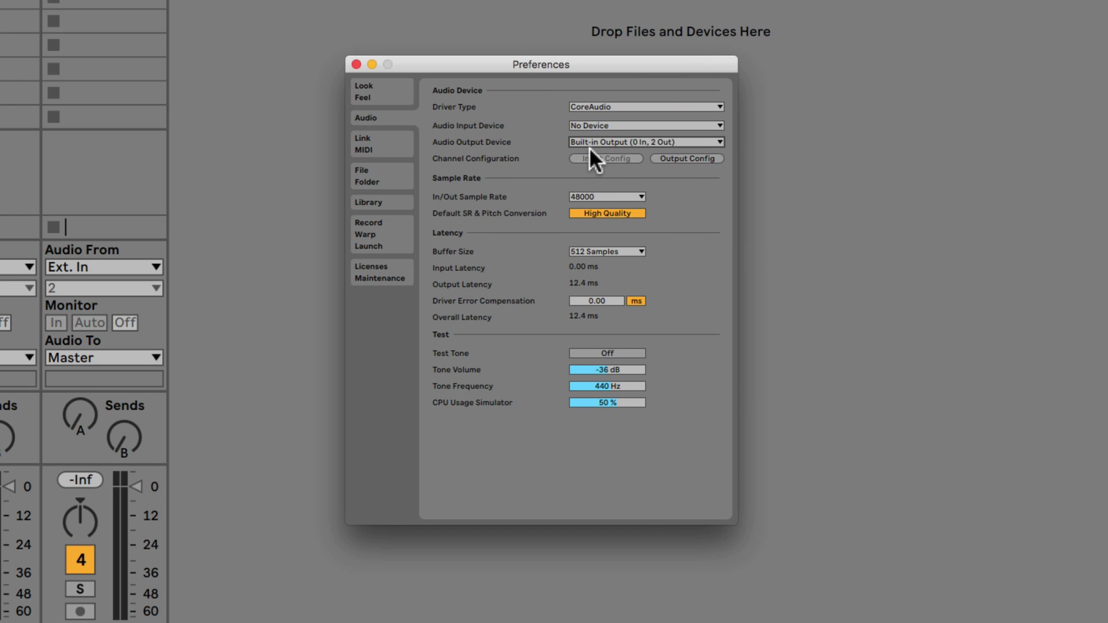
Set Audio Output Device to Universal Audio Apollo Thunderbolt and bring up its Output Config
click(595, 141)
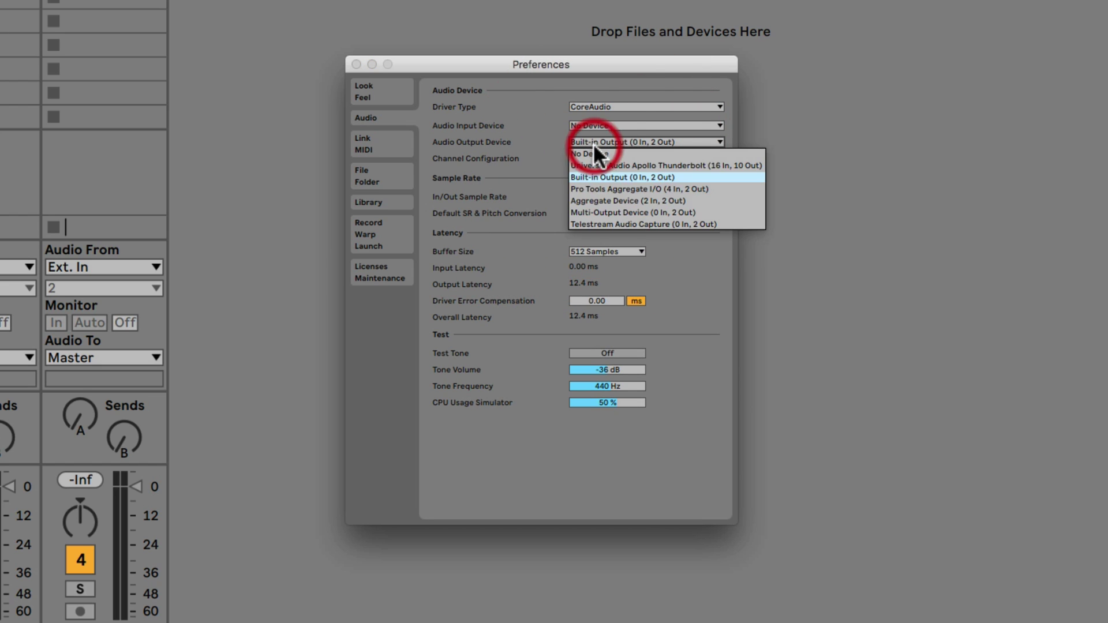
click(615, 223)
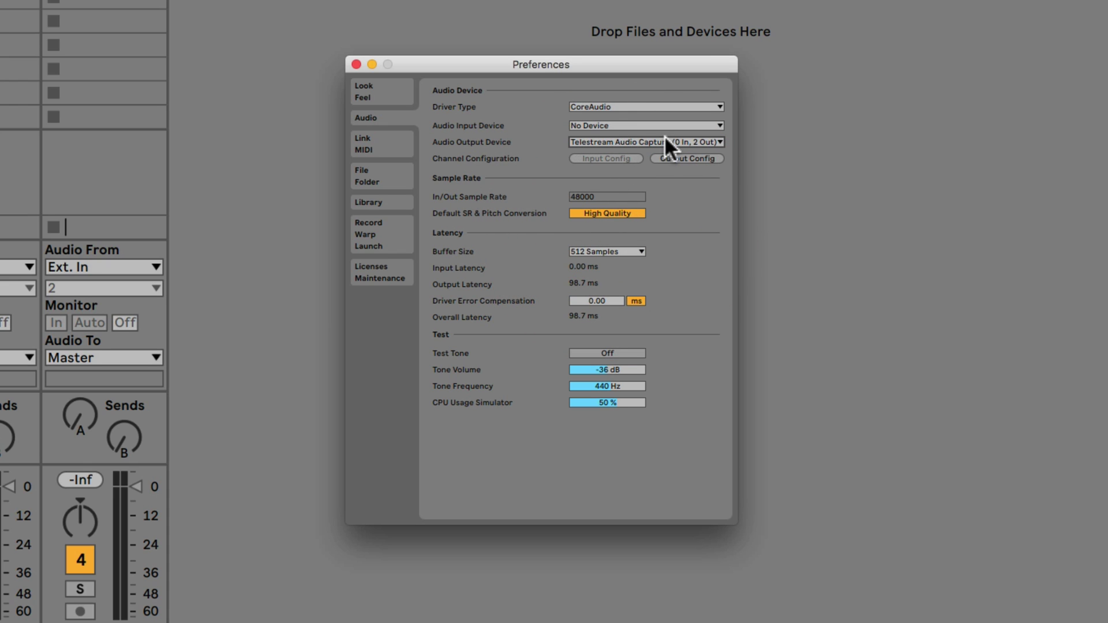
click(618, 141)
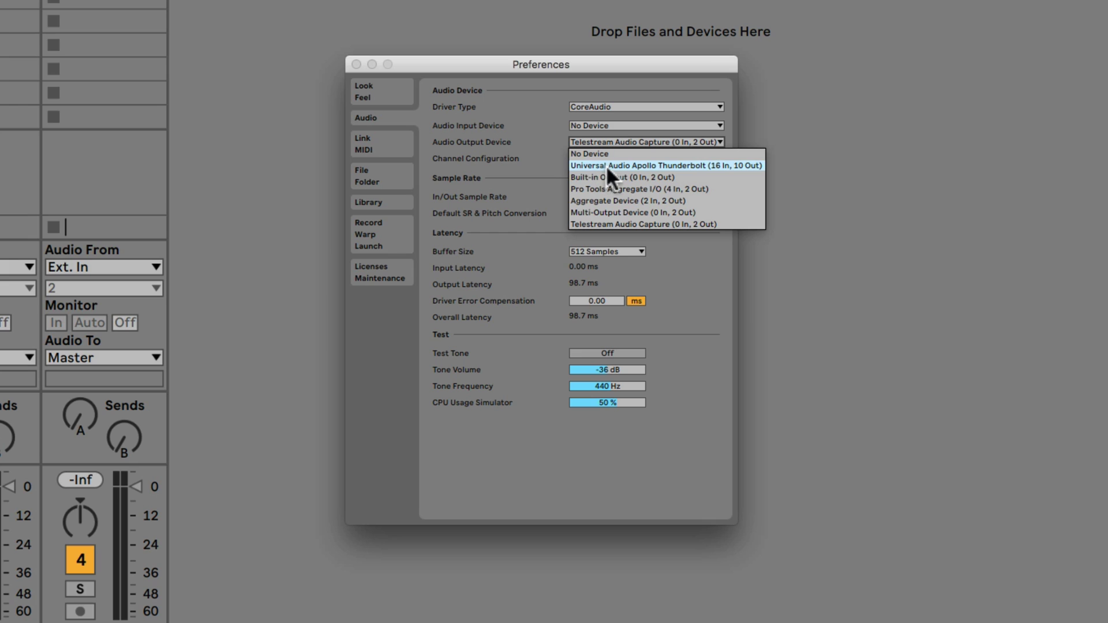
click(621, 166)
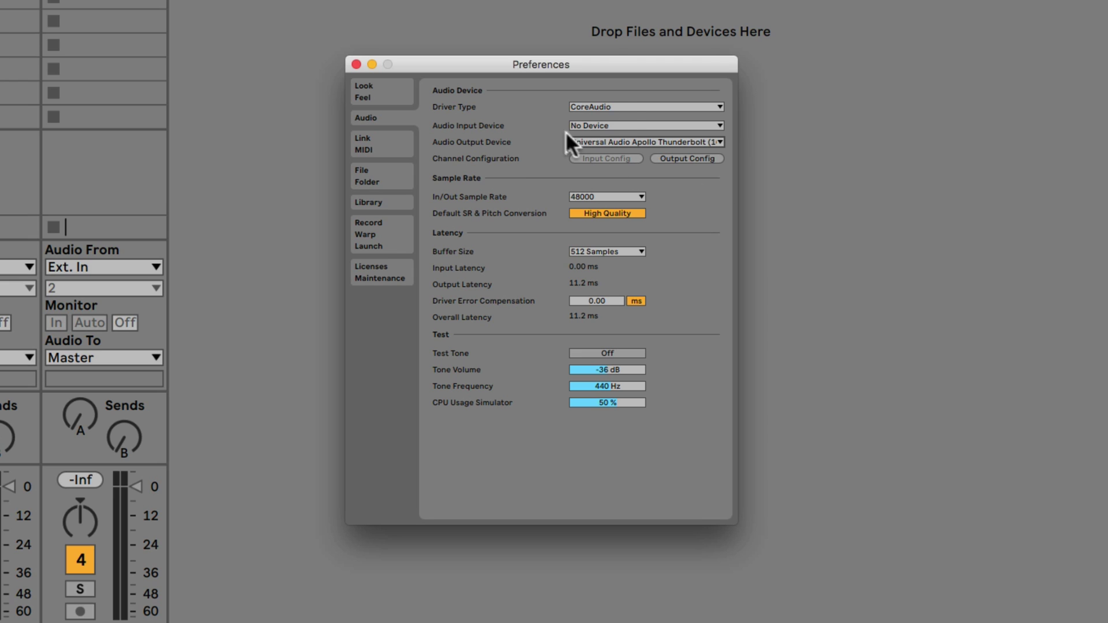
click(668, 158)
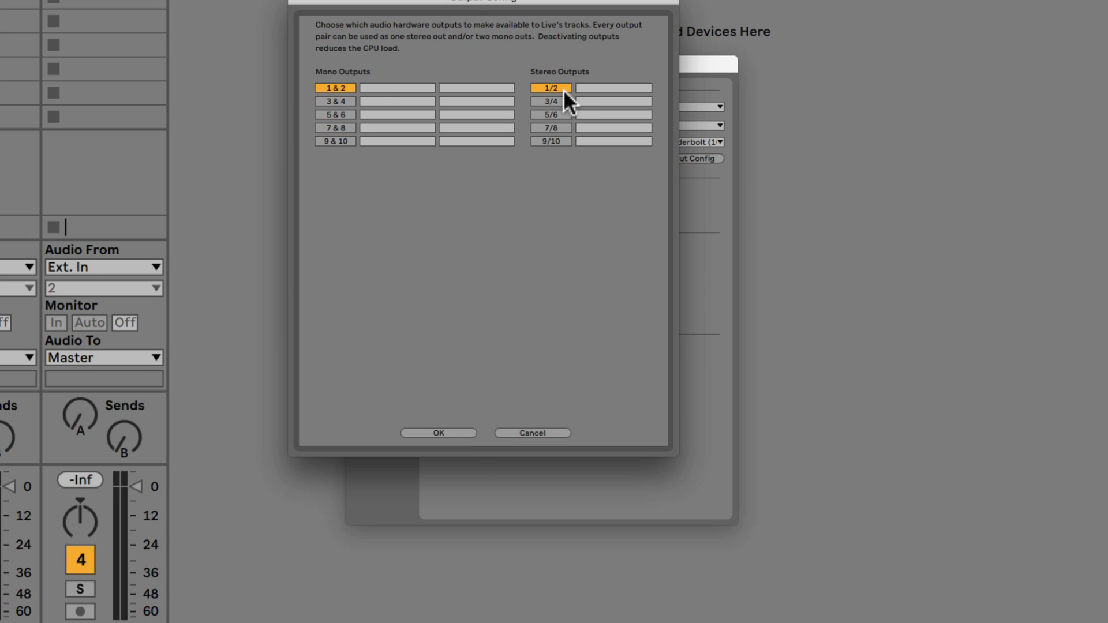
Confirm the Output Config with stereo outputs 1/2 enabled
click(439, 433)
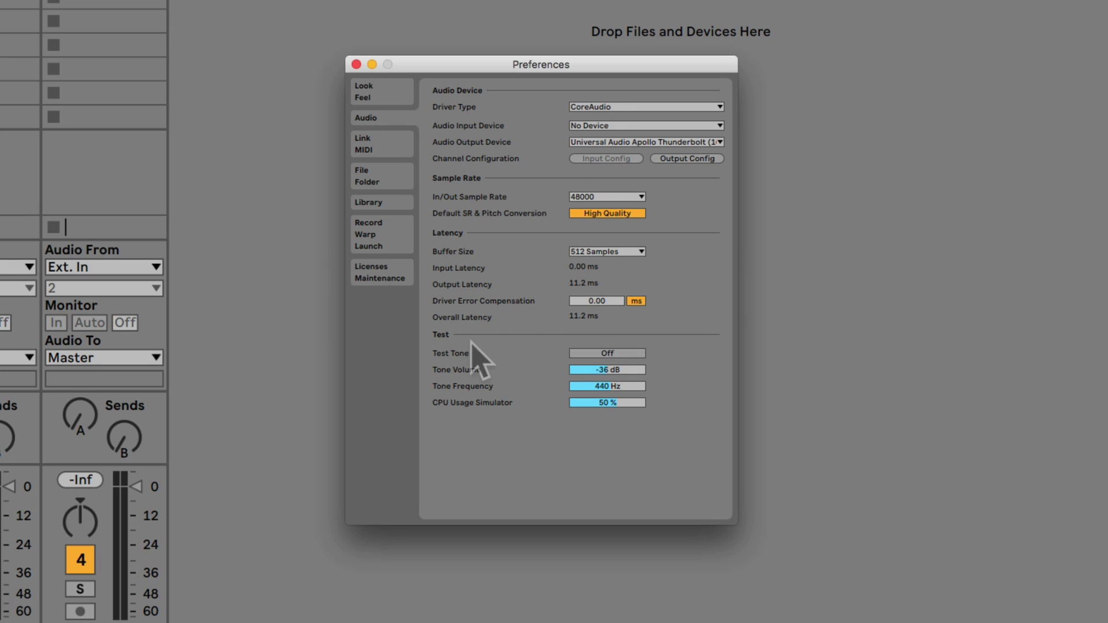
Turn the test tone on, set it to -29 dB and 478 Hz, then turn it off
click(577, 351)
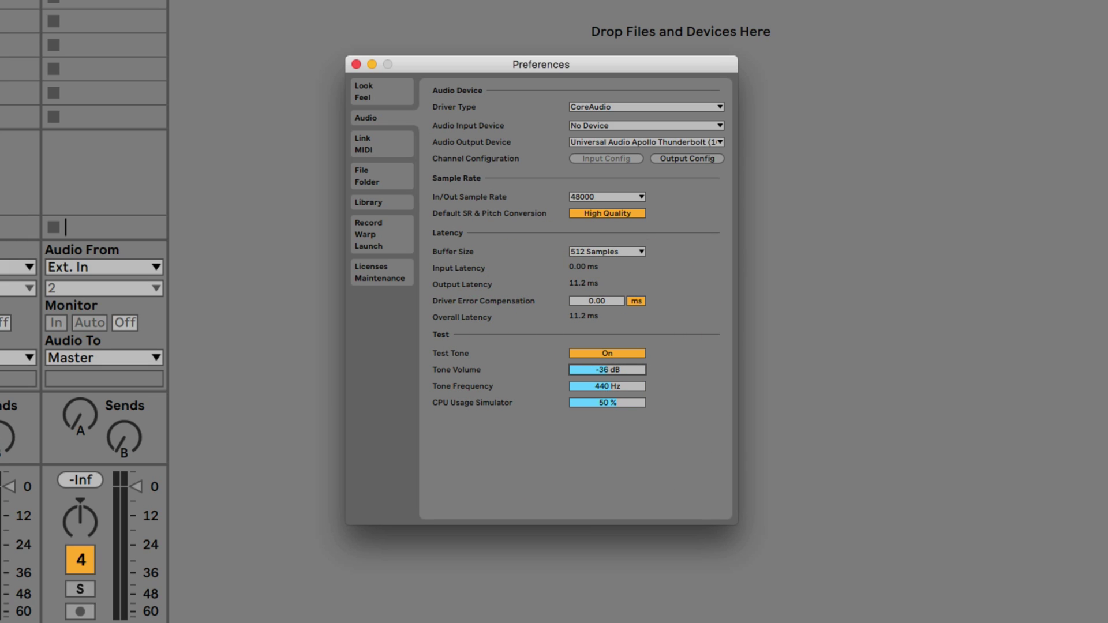
key(Up)
drag(590, 386, 590, 364)
click(589, 347)
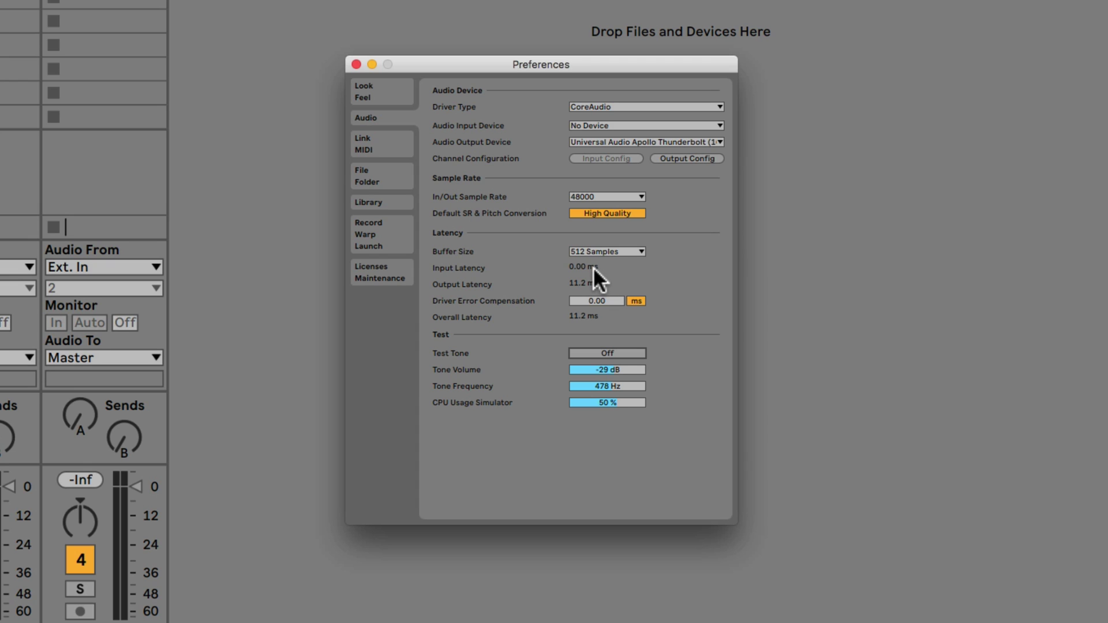
click(600, 251)
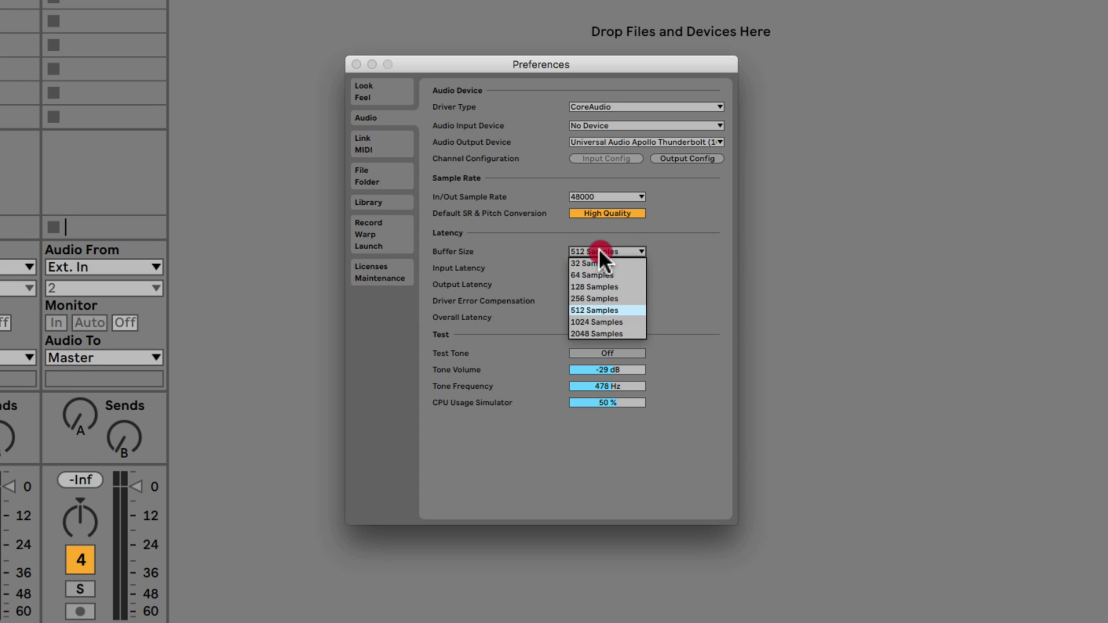
click(591, 306)
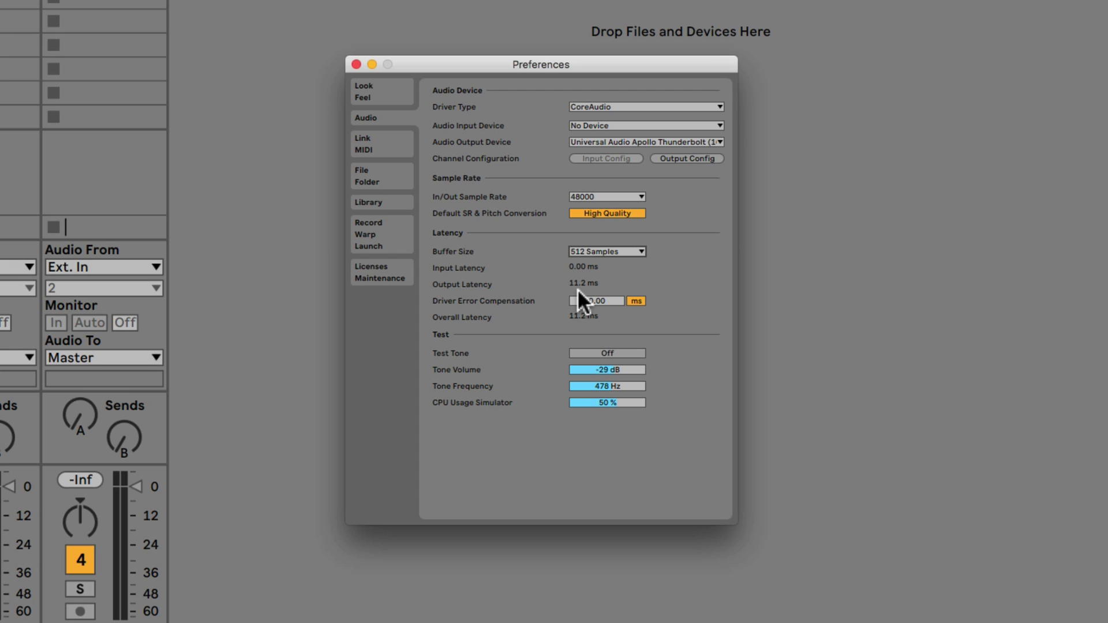
click(583, 252)
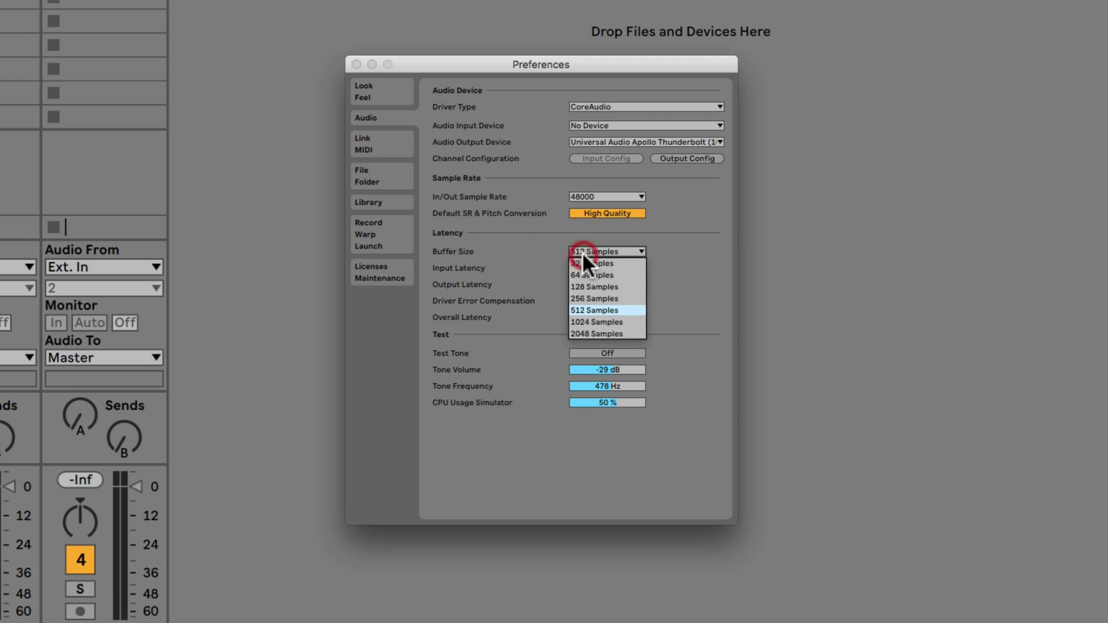
click(571, 326)
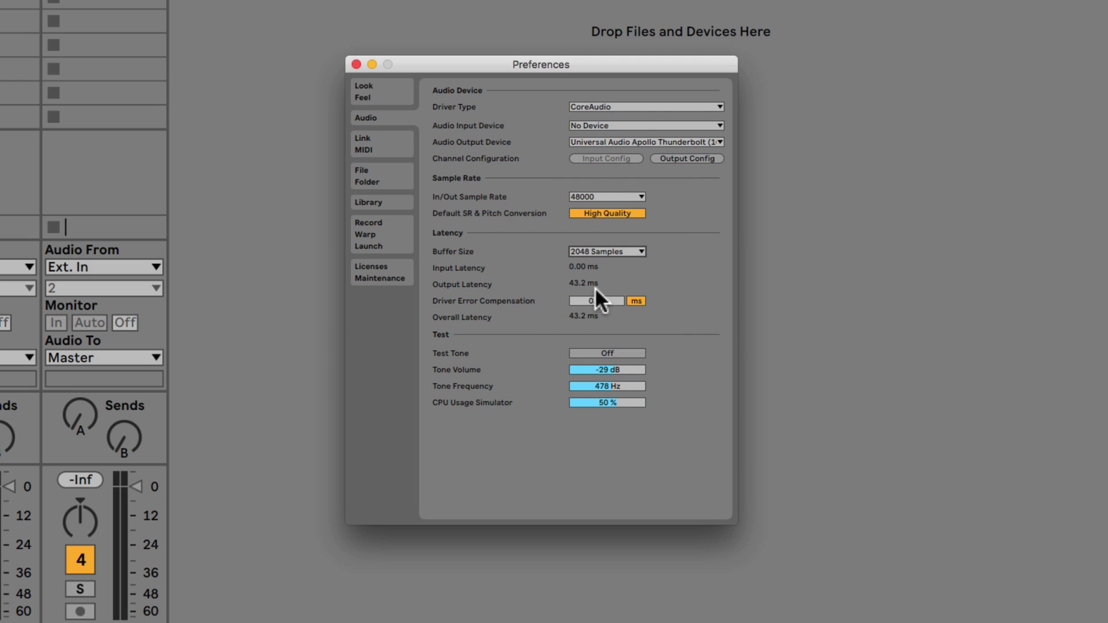
click(584, 252)
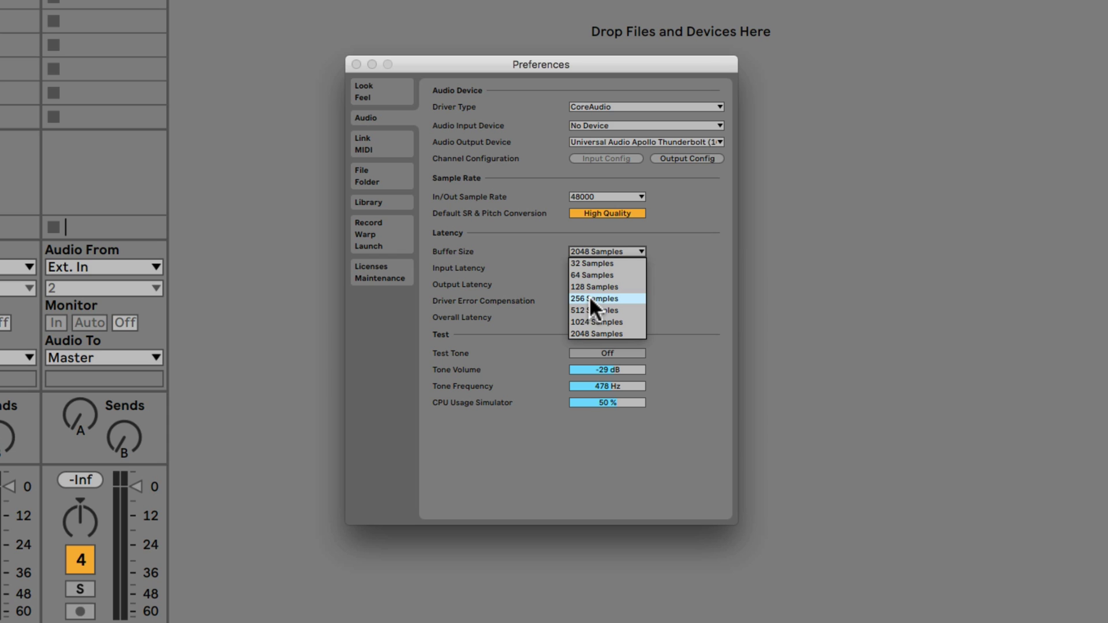
click(590, 297)
click(601, 248)
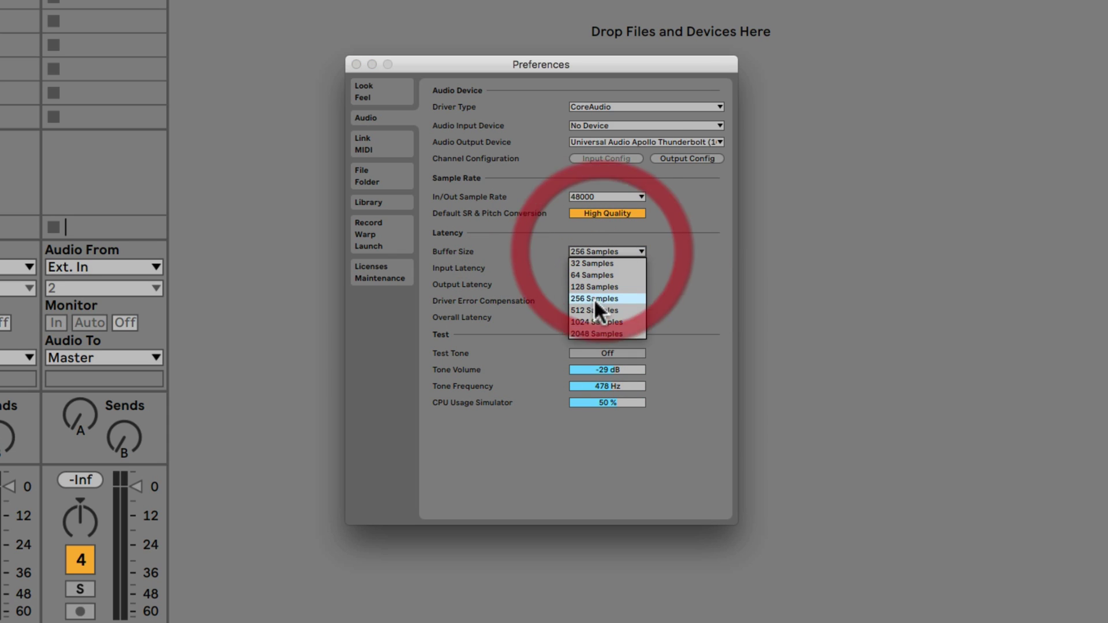
click(593, 309)
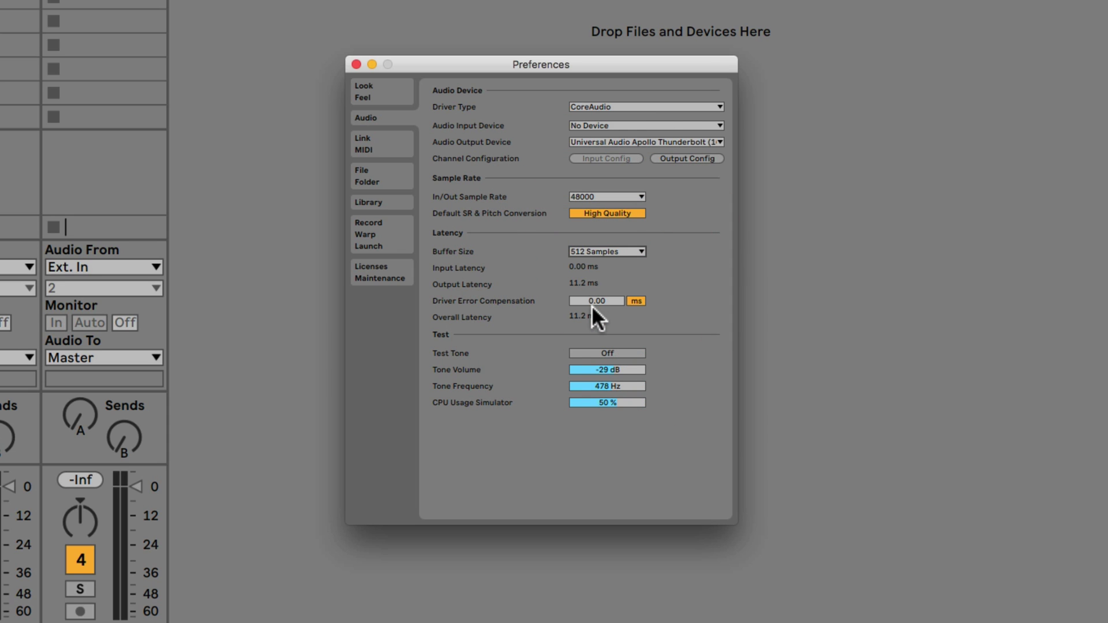